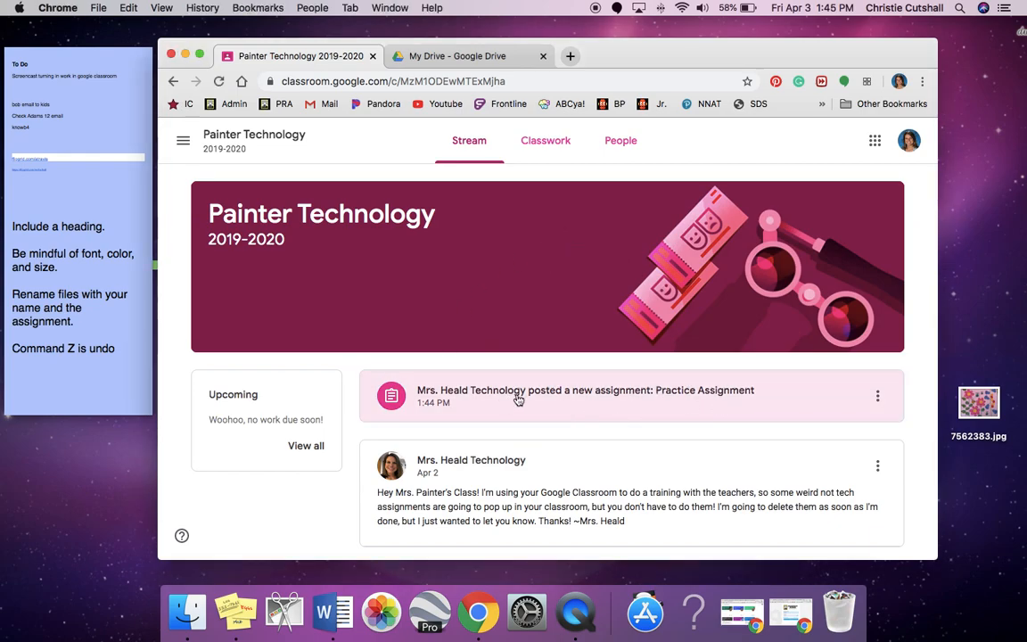
Step: Open the Practice Assignment, view its linked BrainPOP Fingerprints page, and return to the assignment
left_click(613, 396)
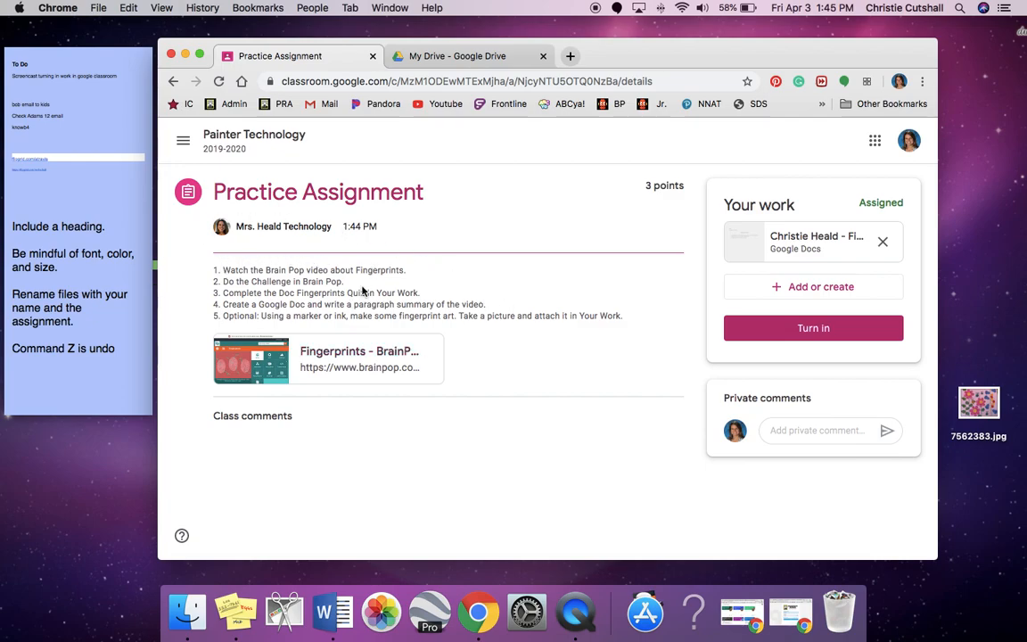
left_click(330, 361)
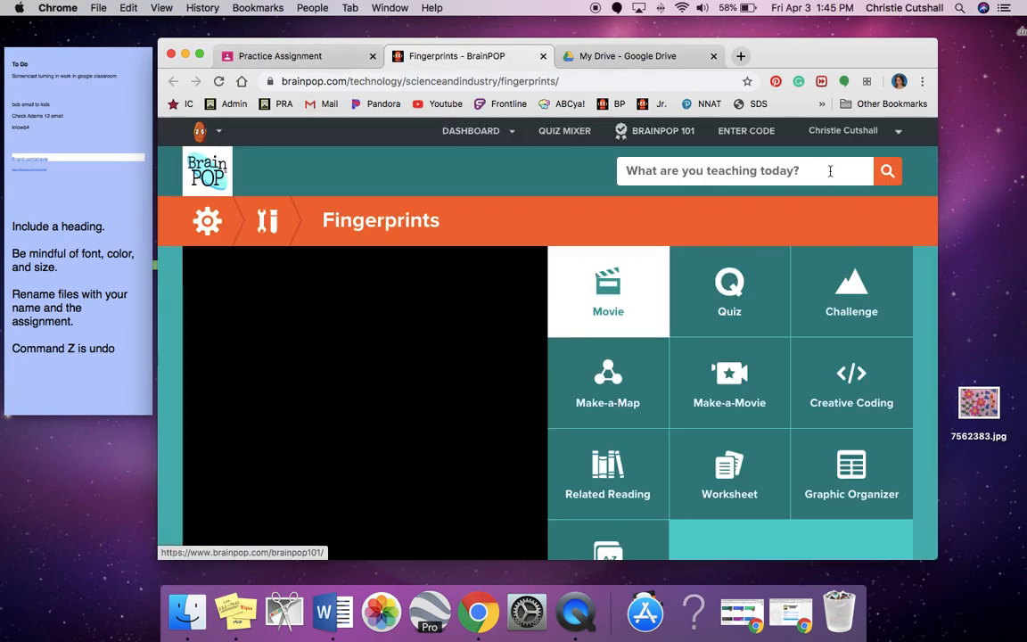
left_click(271, 55)
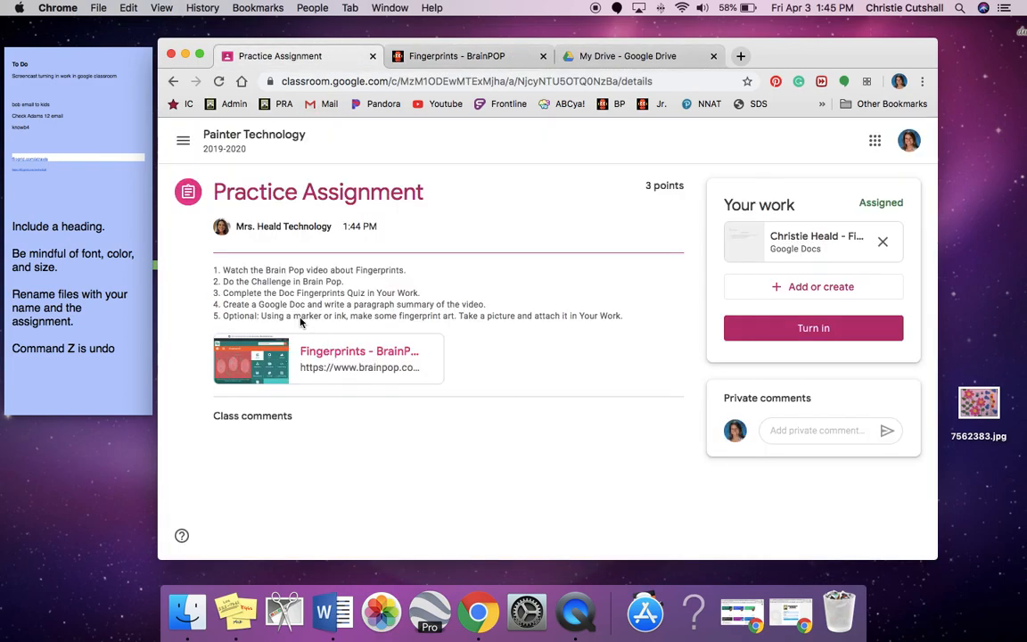
left_click(445, 59)
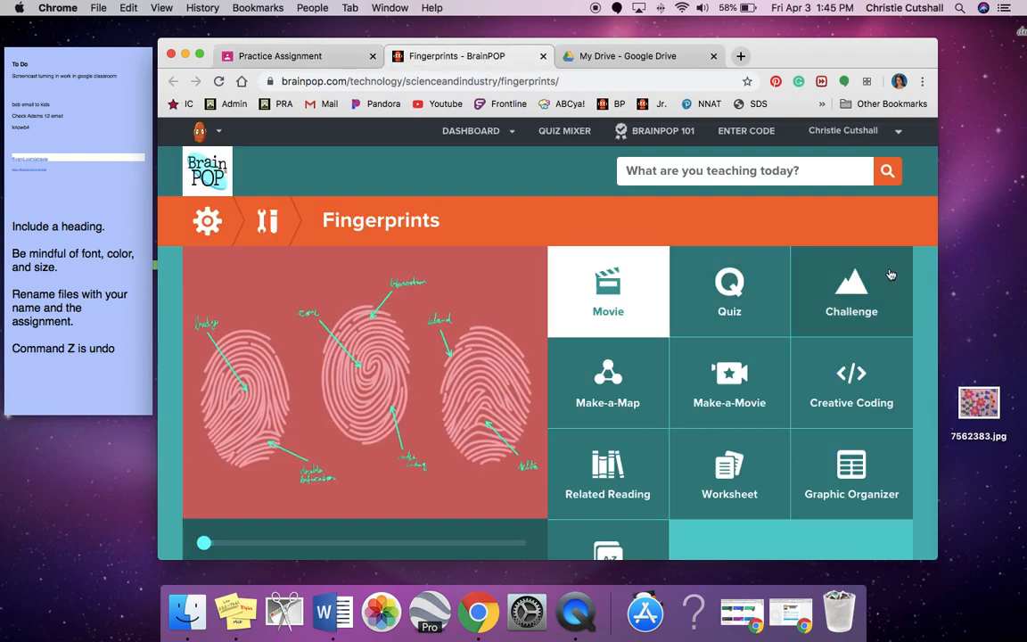
left_click(303, 55)
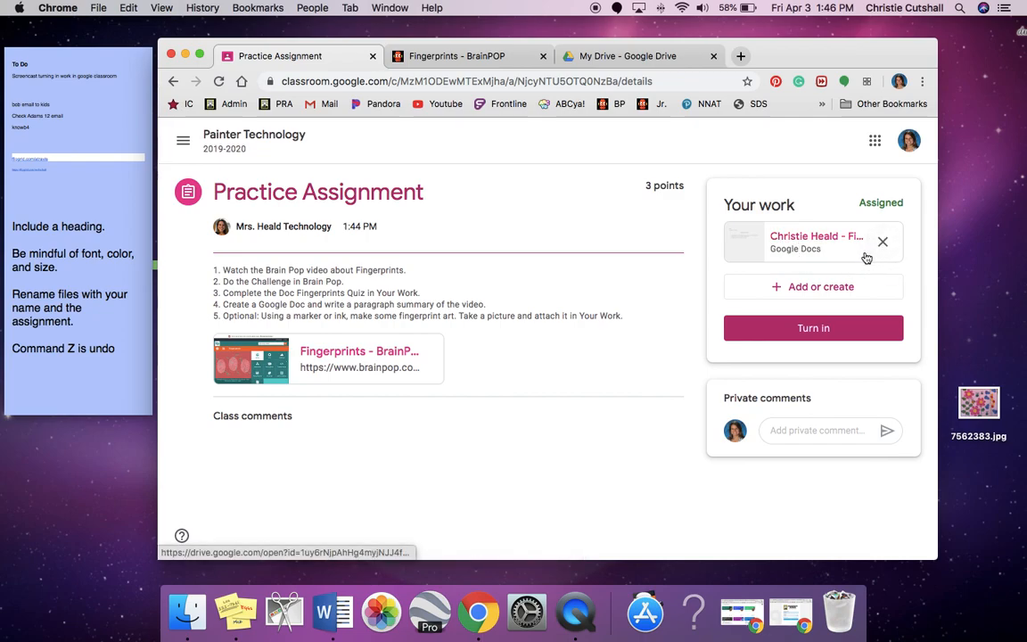
Step: Open the attached Fingerprints Quiz document and replace the First Name Last Name placeholder with the student's name
left_click(785, 242)
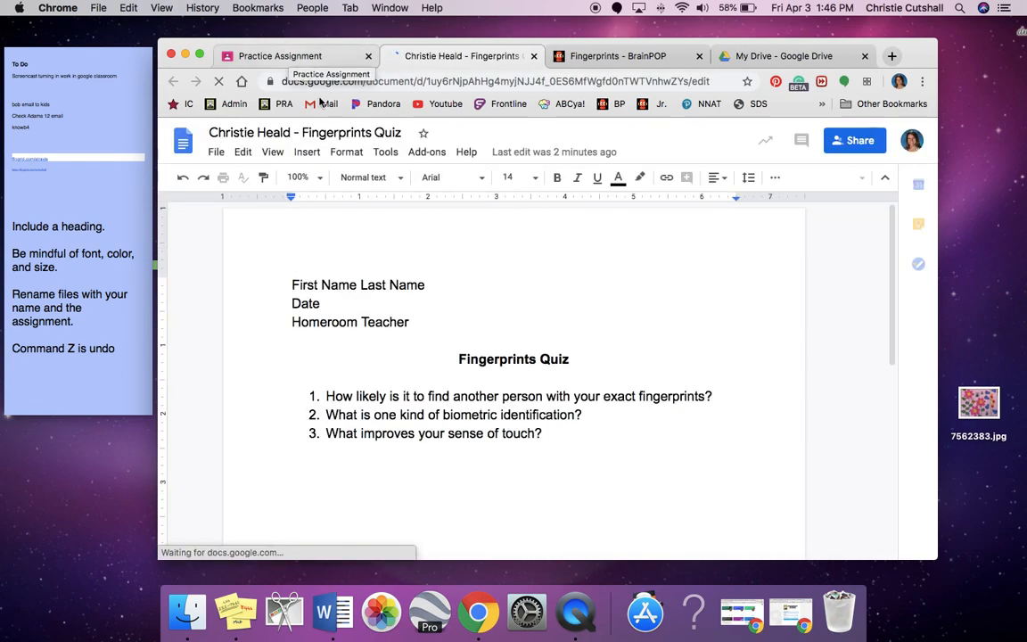
left_click(408, 318)
left_click(427, 285)
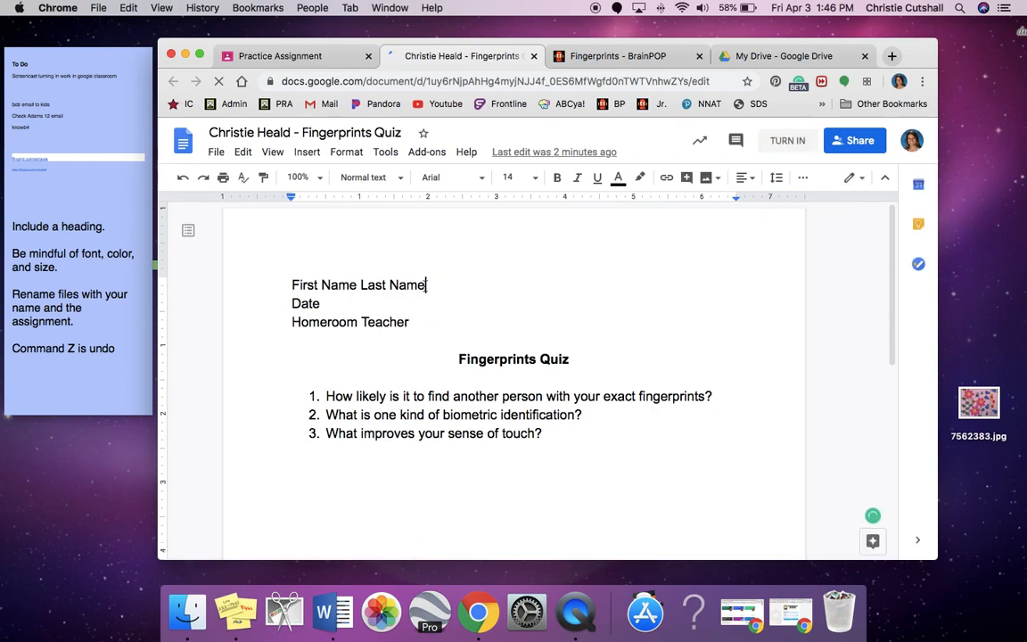
key("BackSpace")
key("BackSpace")
key("BackSpace")
key("BackSpace")
key("BackSpace")
key("BackSpace")
key("BackSpace")
key("BackSpace")
key("BackSpace")
key("BackSpace")
key("BackSpace")
key("BackSpace")
key("BackSpace")
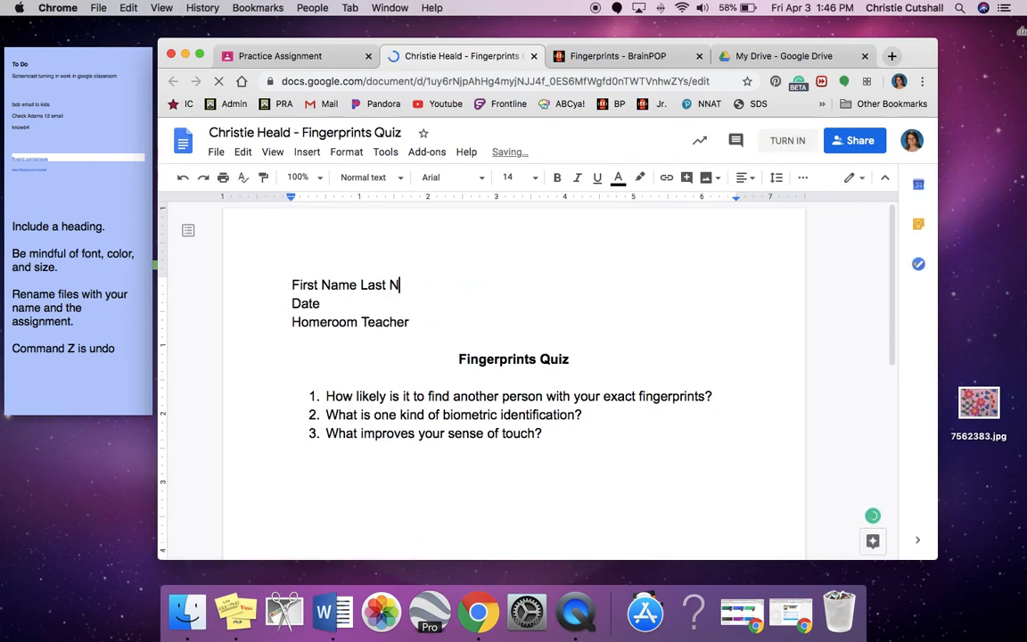
key("BackSpace")
key("BackSpace")
key("BackSpace")
key("BackSpace")
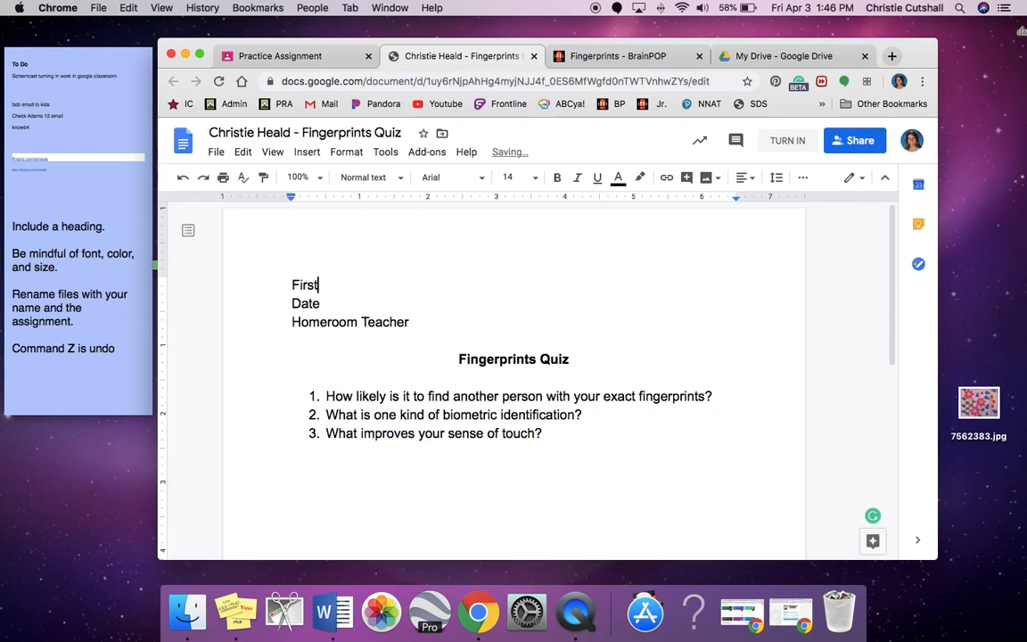
key("BackSpace")
type("Mrs. Heald")
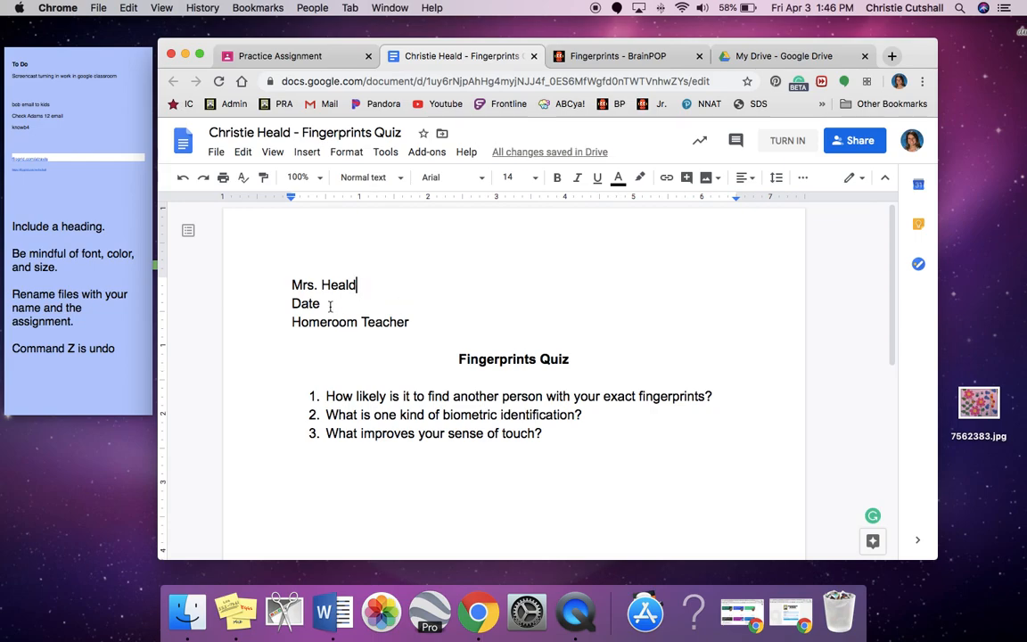
Step: Replace the Date placeholder in the quiz heading with 4-3-20
key("BackSpace")
key("BackSpace")
key("BackSpace")
key("BackSpace")
type("4-3-20")
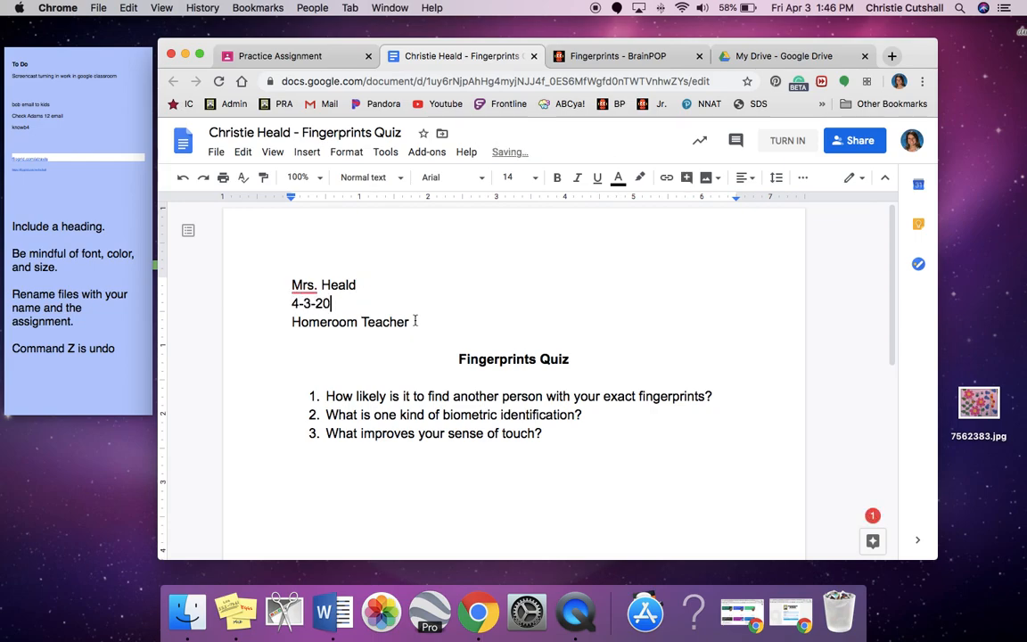
Step: Replace the Homeroom Teacher placeholder in the quiz heading with the teacher's name
key("BackSpace")
key("BackSpace")
key("BackSpace")
key("BackSpace")
key("BackSpace")
key("BackSpace")
key("BackSpace")
key("BackSpace")
key("BackSpace")
key("BackSpace")
key("BackSpace")
key("BackSpace")
key("BackSpace")
key("BackSpace")
key("BackSpace")
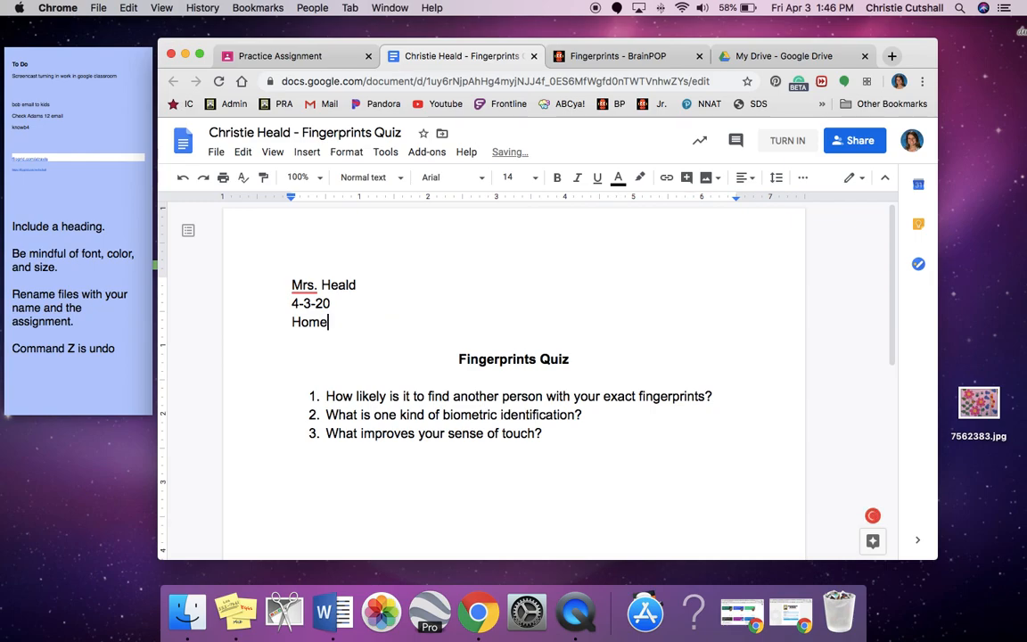
key("BackSpace")
type("Mrs. Painter")
Step: Insert an unnumbered answer line below the first quiz question
left_click(577, 442)
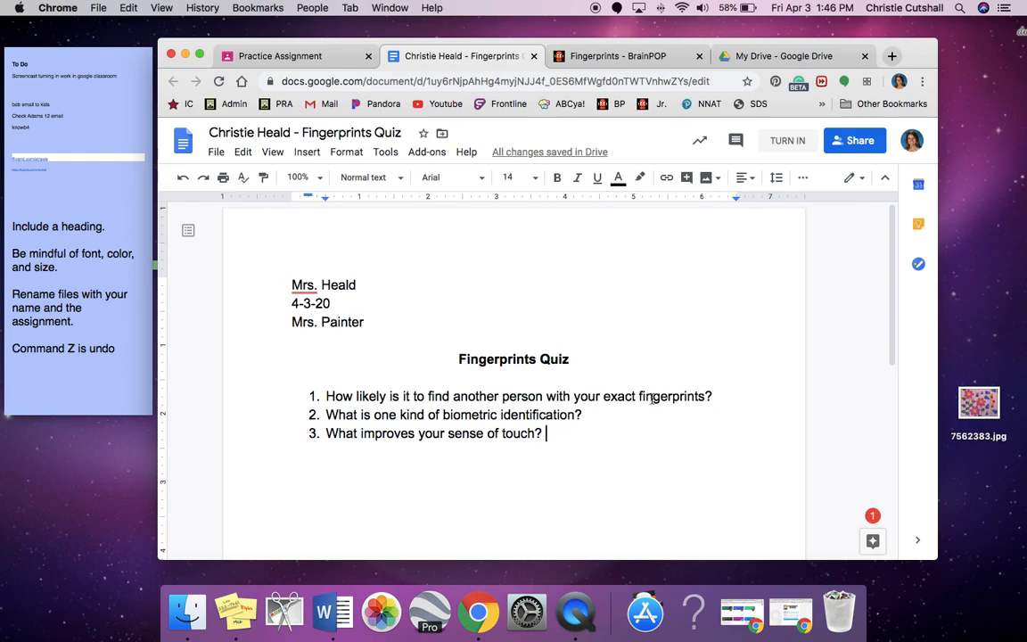
left_click(731, 397)
key("Return")
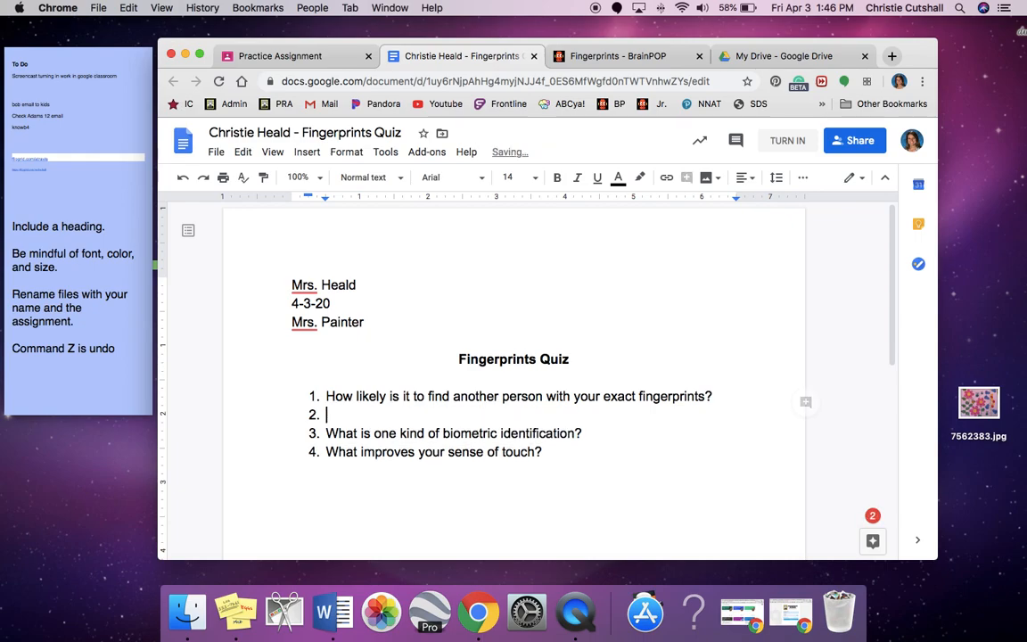
key("BackSpace")
Step: Return to the Practice Assignment, create a new Google Docs file under Your work, and open it
left_click(304, 55)
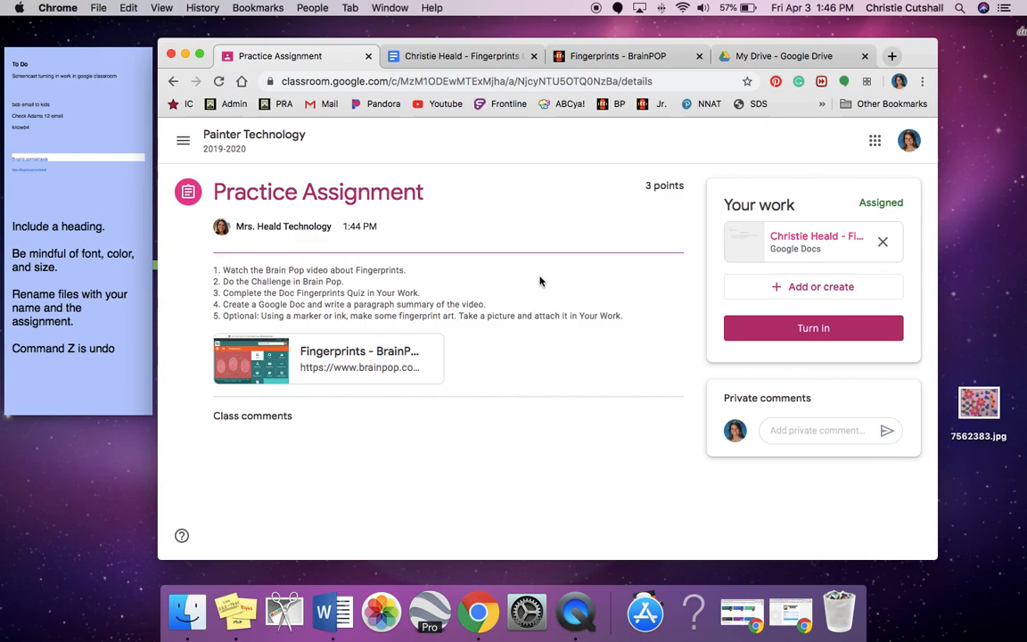
left_click(814, 288)
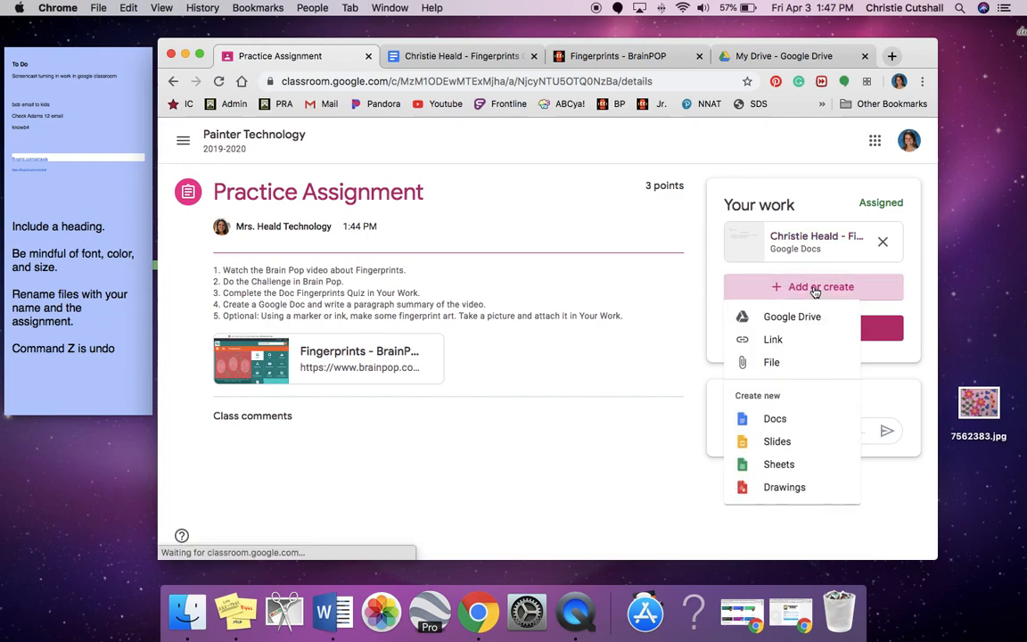
left_click(782, 424)
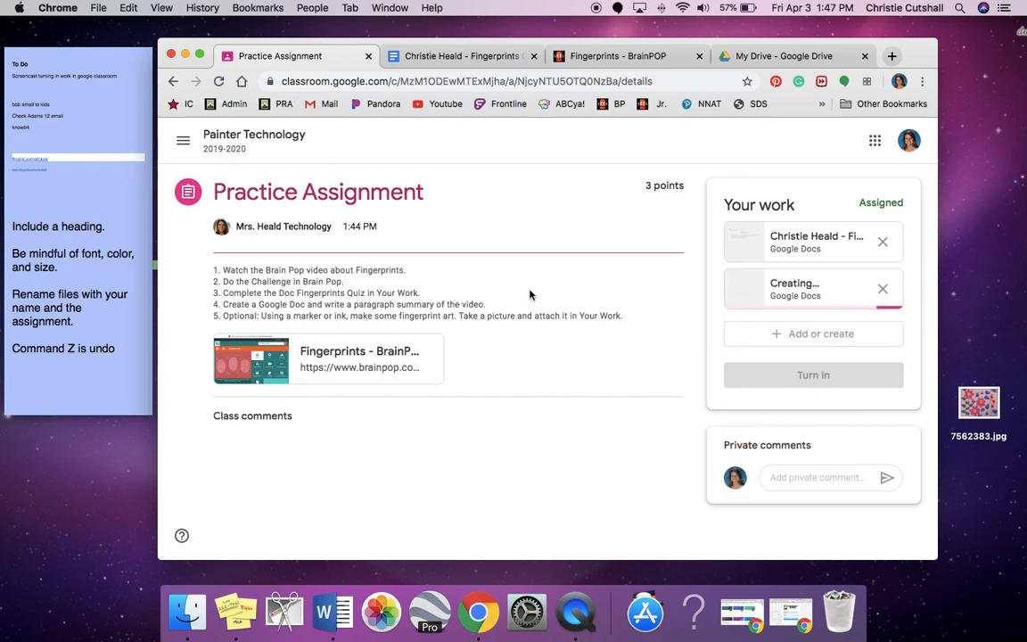
left_click(785, 285)
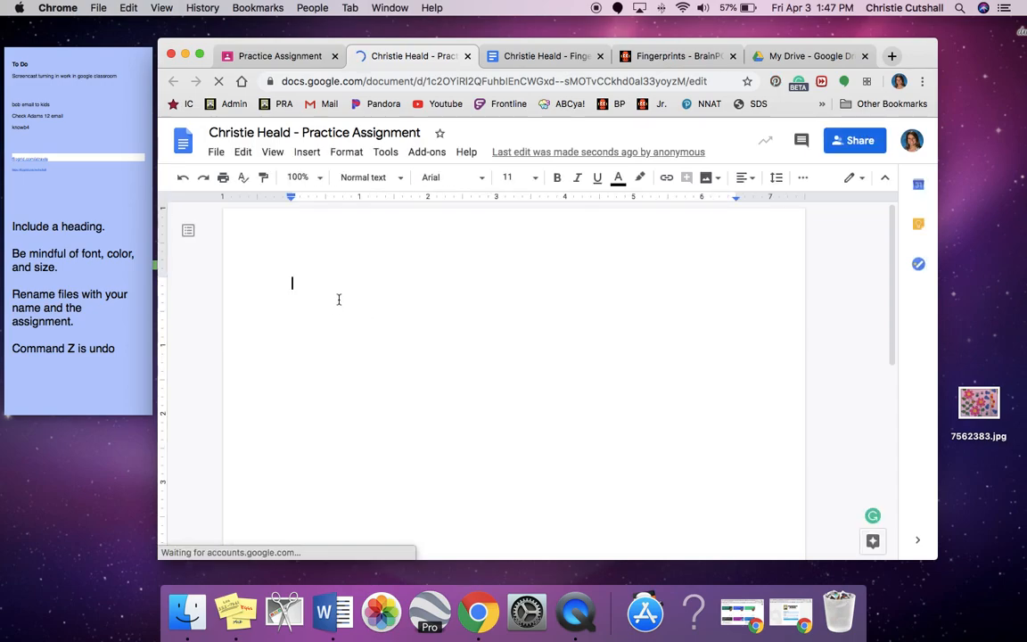
Step: Enter a three-line heading in the blank document with the student's name, the date 4-3-20 and the teacher's name
type("Mrs. Heald")
key("Return")
type("43")
key("BackSpace")
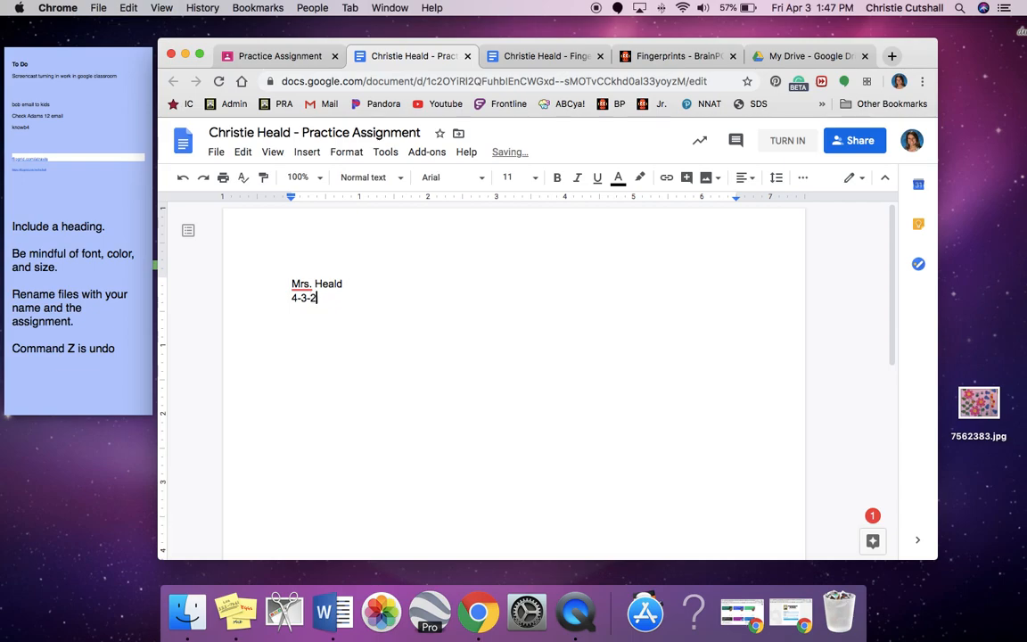
type("-3-20")
key("Return")
type("Mrs. Painter")
Step: Add the title "Fingerprint Summary" below the heading, separated by a blank line
key("Return")
key("Return")
type("Fingerprint Sum")
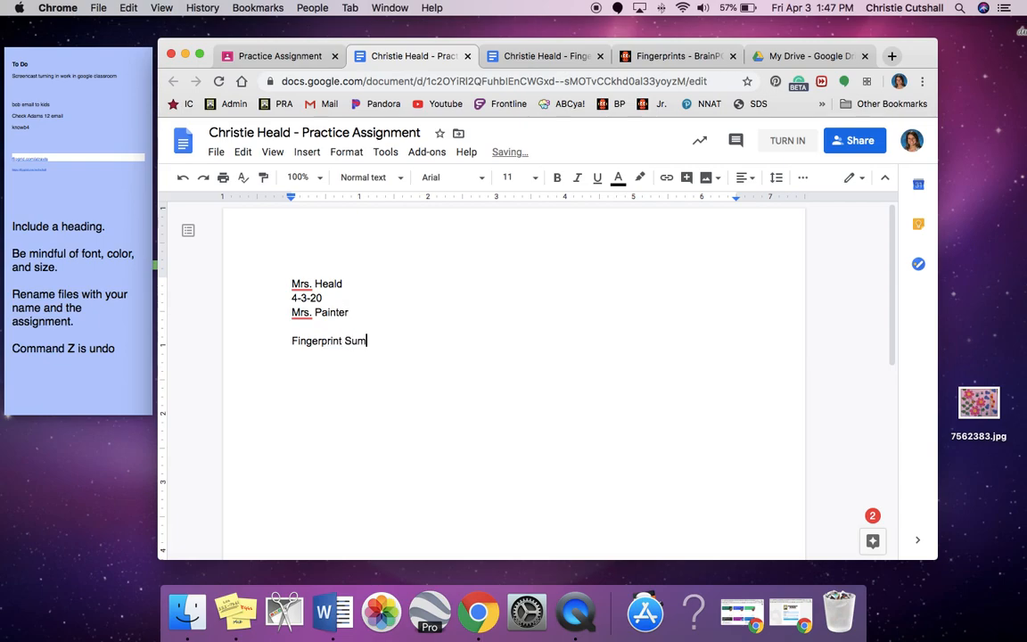
type("mary")
key("Return")
Step: Format all of the document's text in Comic Sans at size 14
key("super+a")
left_click(512, 177)
left_click(513, 318)
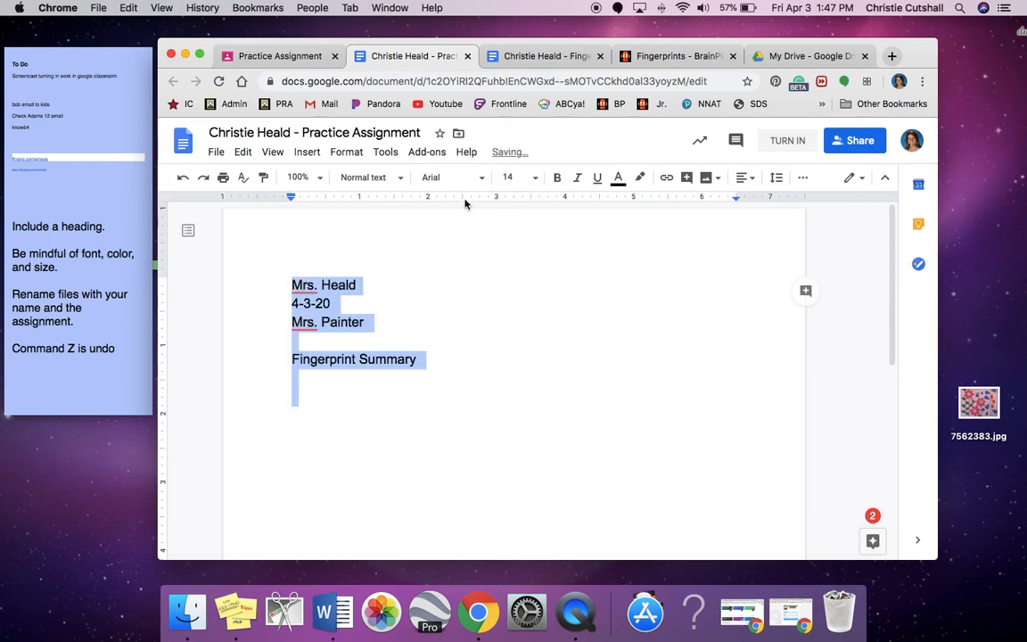
left_click(482, 177)
left_click(470, 281)
Step: Begin the summary paragraph below the title with "In the Brain Pop video"
left_click(446, 370)
double_click(378, 399)
left_click(332, 392)
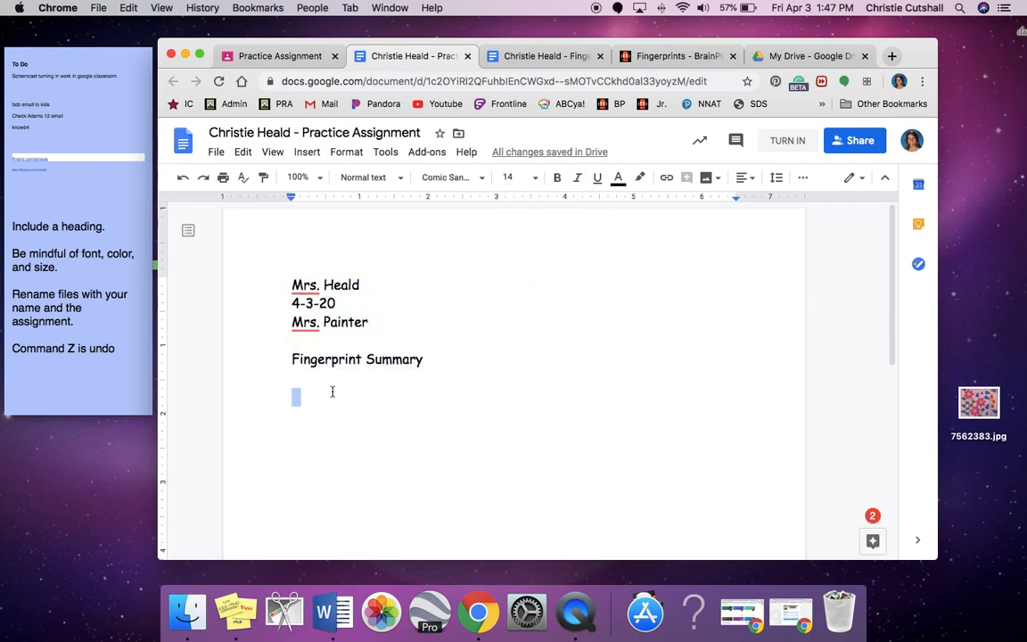
type("In the Brain Pop video")
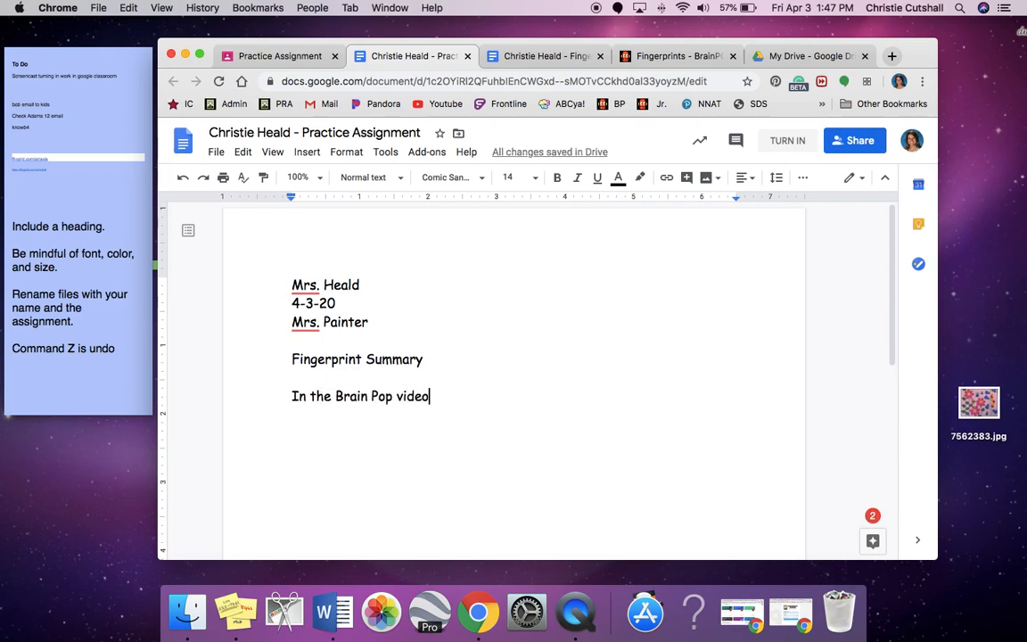
Step: Return to the Practice Assignment and highlight the fourth instruction about creating a Google Doc and writing a paragraph summary
left_click(291, 58)
left_click_drag(222, 303, 470, 307)
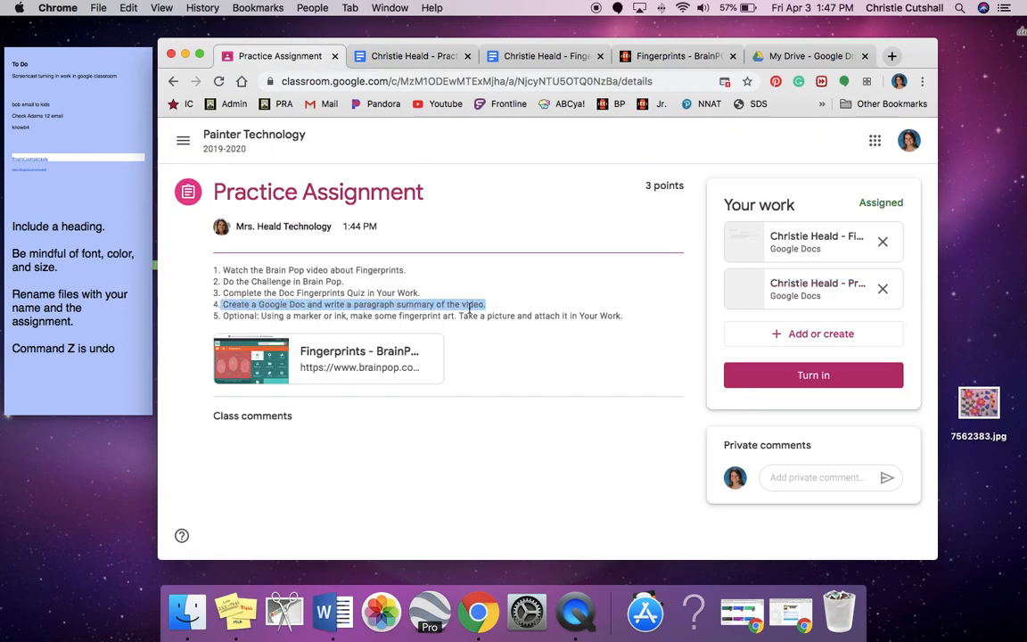
left_click(445, 267)
Step: Find the existing Fingerprint Summary document in My Drive, open it to check its contents, and close it
left_click(793, 56)
scroll(628, 276, "down", 5)
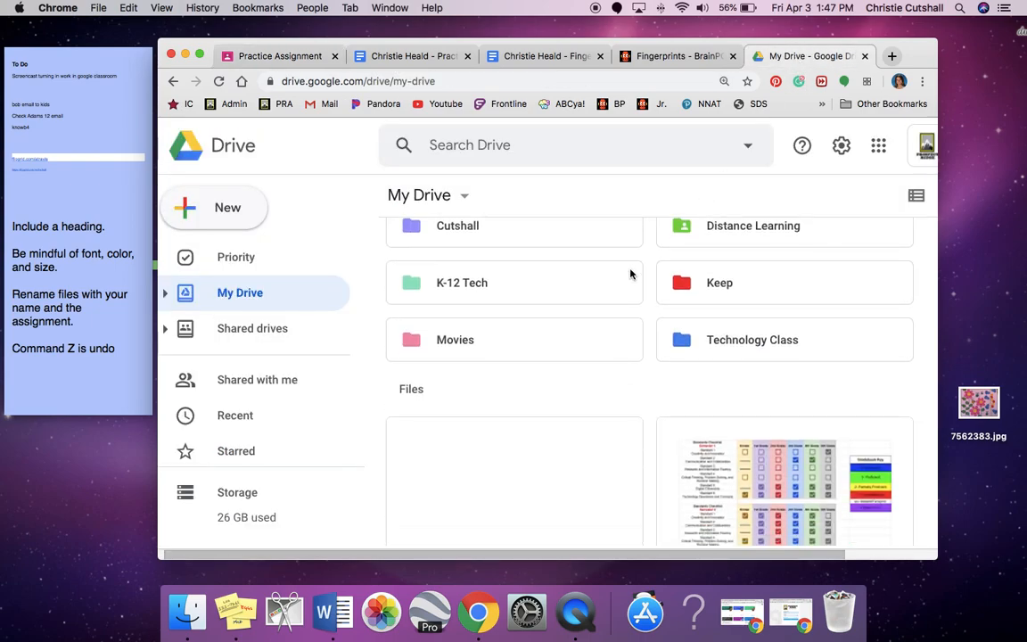
scroll(522, 383, "down", 5)
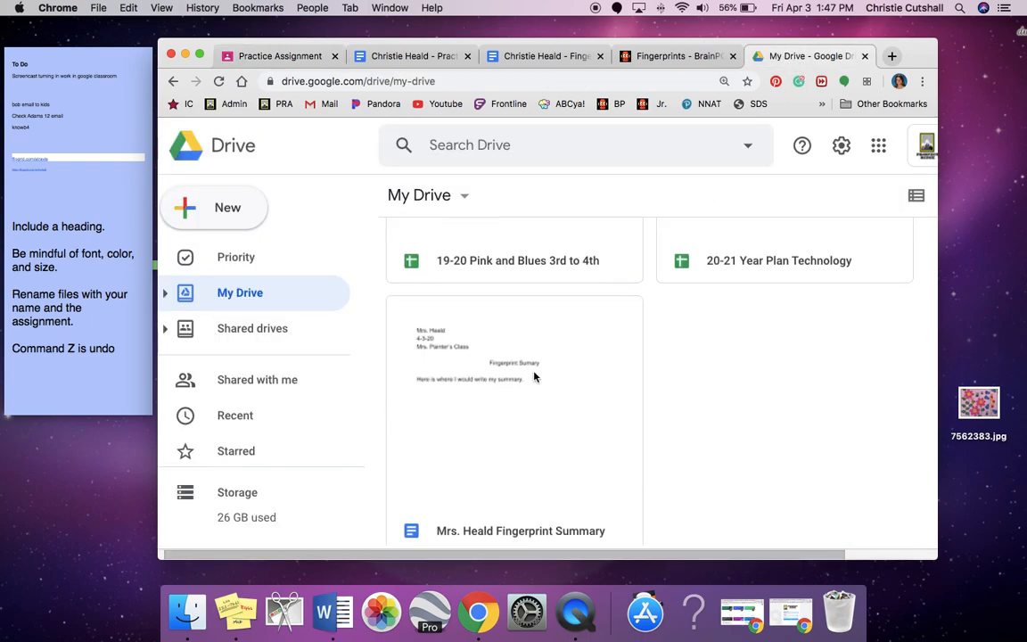
double_click(508, 383)
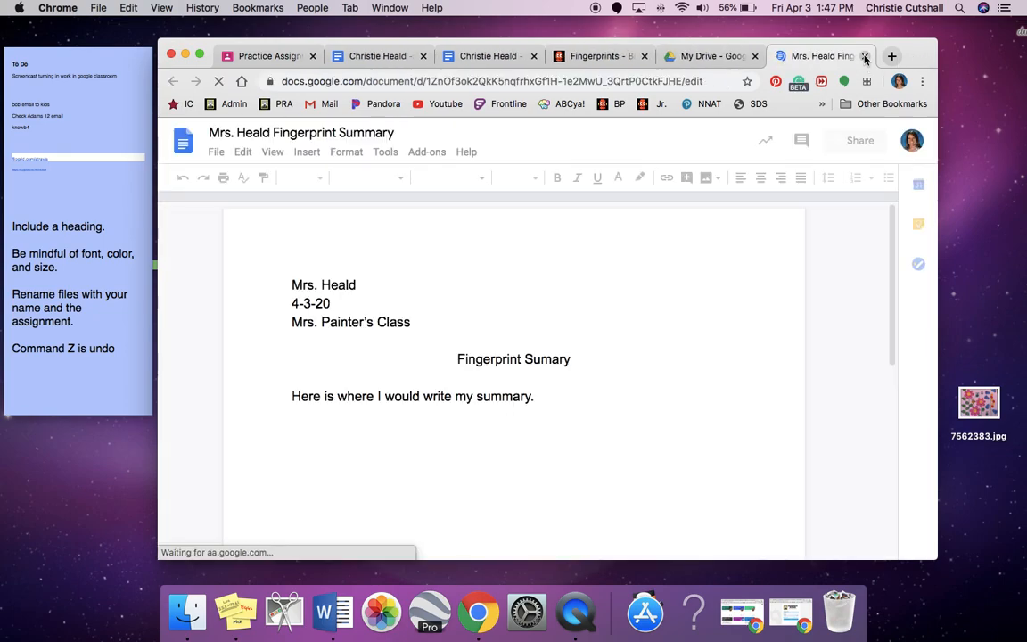
key("super+w")
Step: Attach the existing Fingerprint Summary document from Google Drive to Your work in the Practice Assignment
left_click(267, 55)
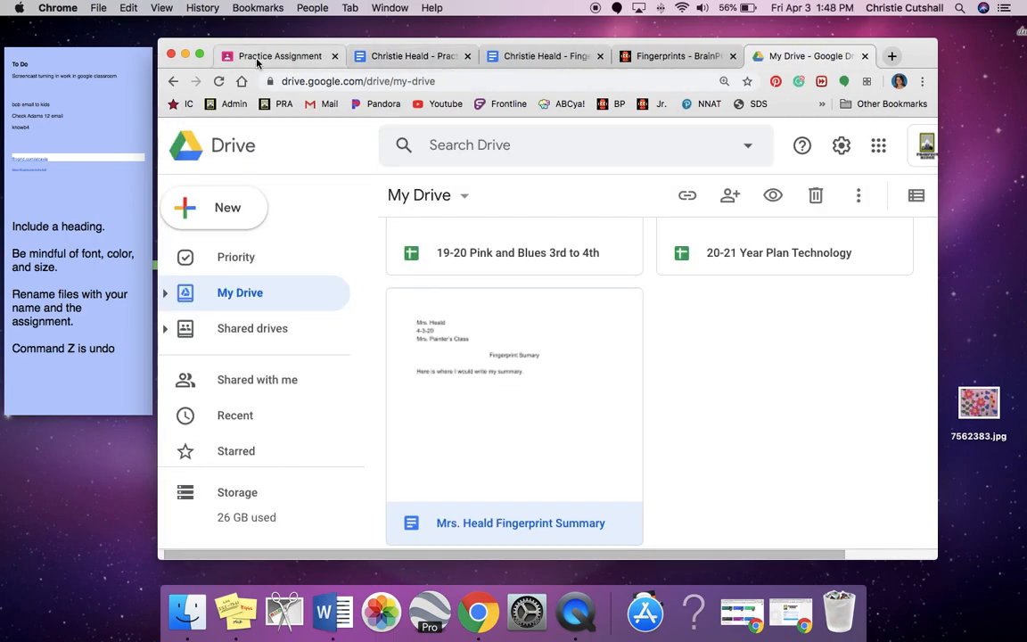
left_click(808, 334)
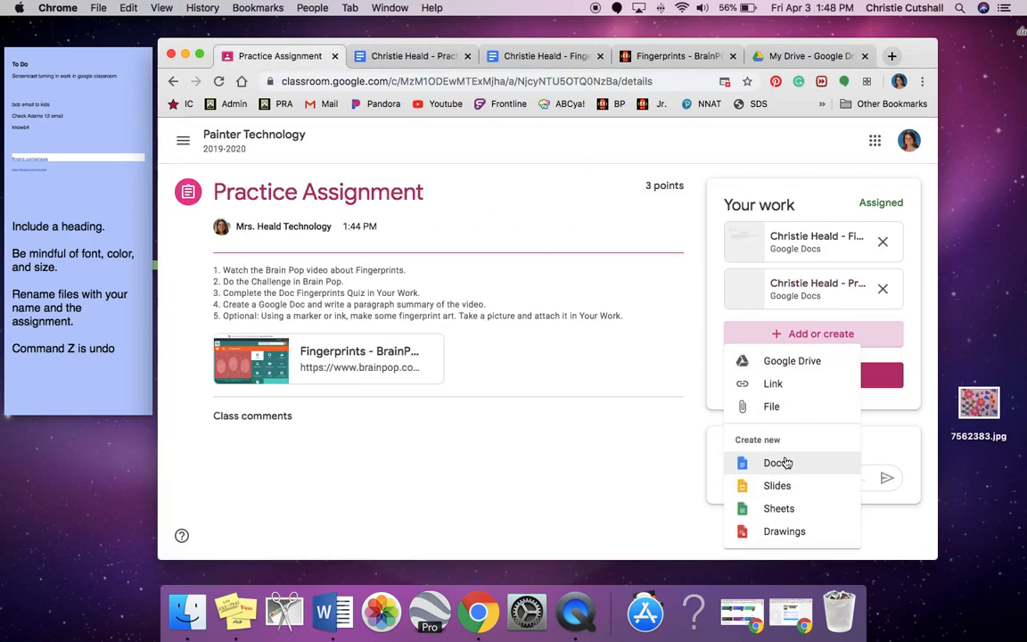
left_click(800, 362)
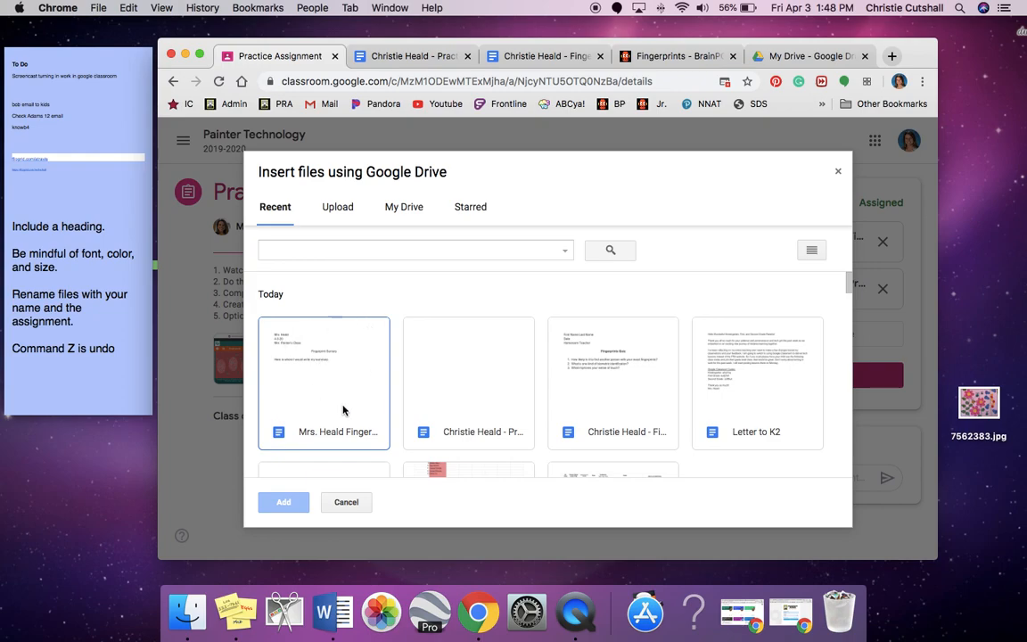
left_click(308, 379)
left_click(284, 502)
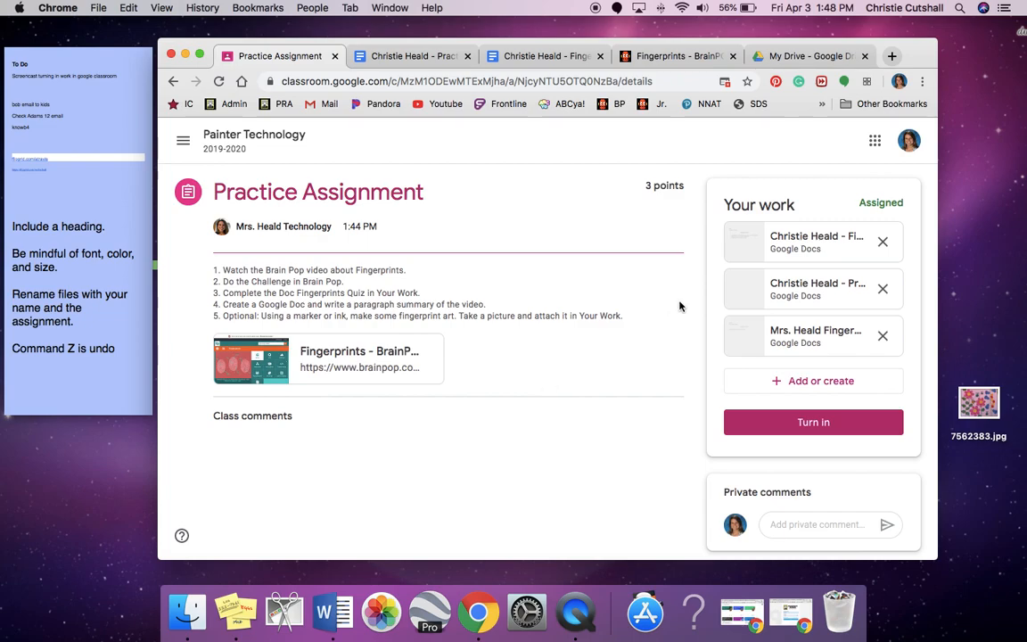
Step: View the fingerprint art image 7562383.jpg from the desktop and close the preview
double_click(979, 403)
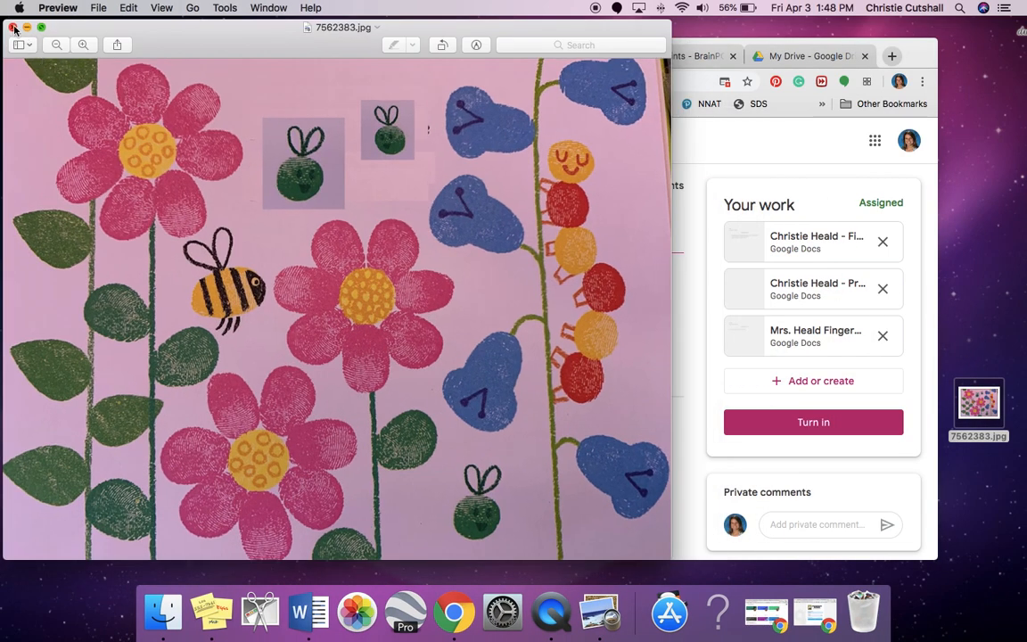
left_click(12, 27)
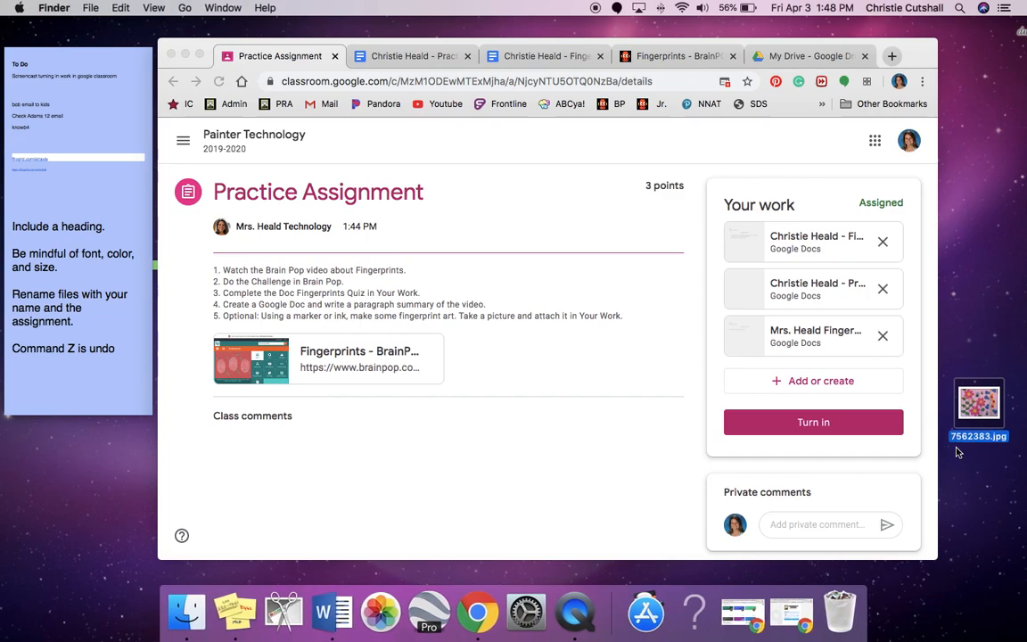
Step: Rename the desktop image 7562383.jpg with the teacher's title and surname followed by "fingerprint art", keeping the .jpg extension
left_click(972, 493)
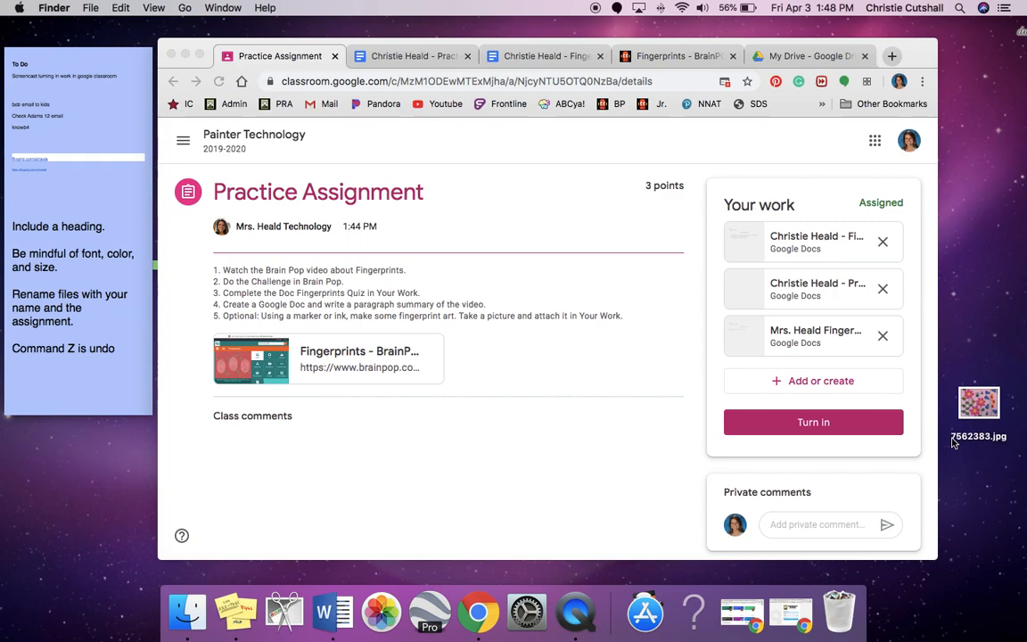
left_click(987, 441)
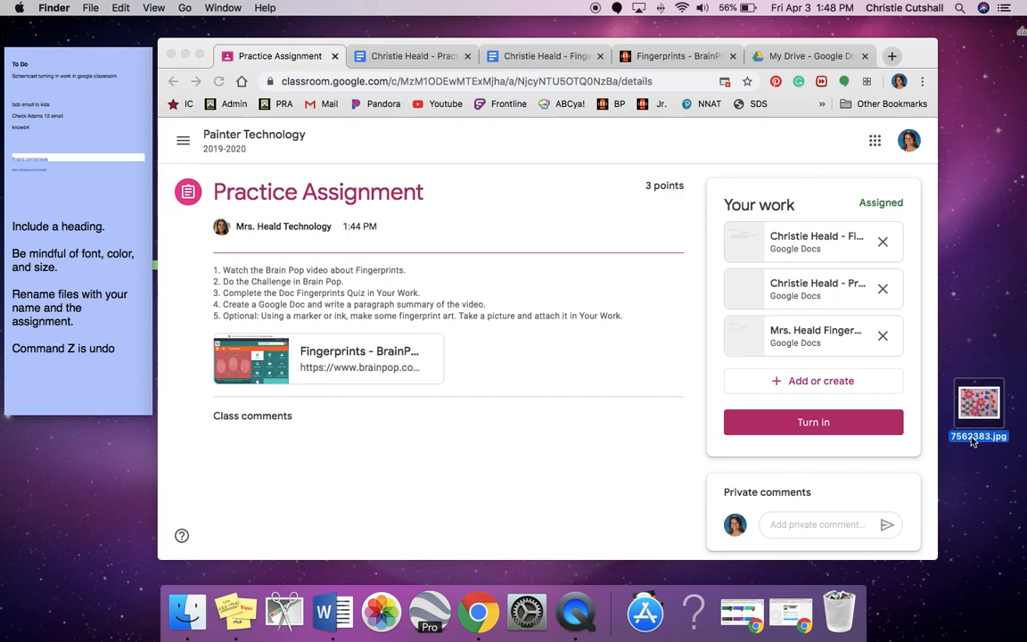
left_click(974, 439)
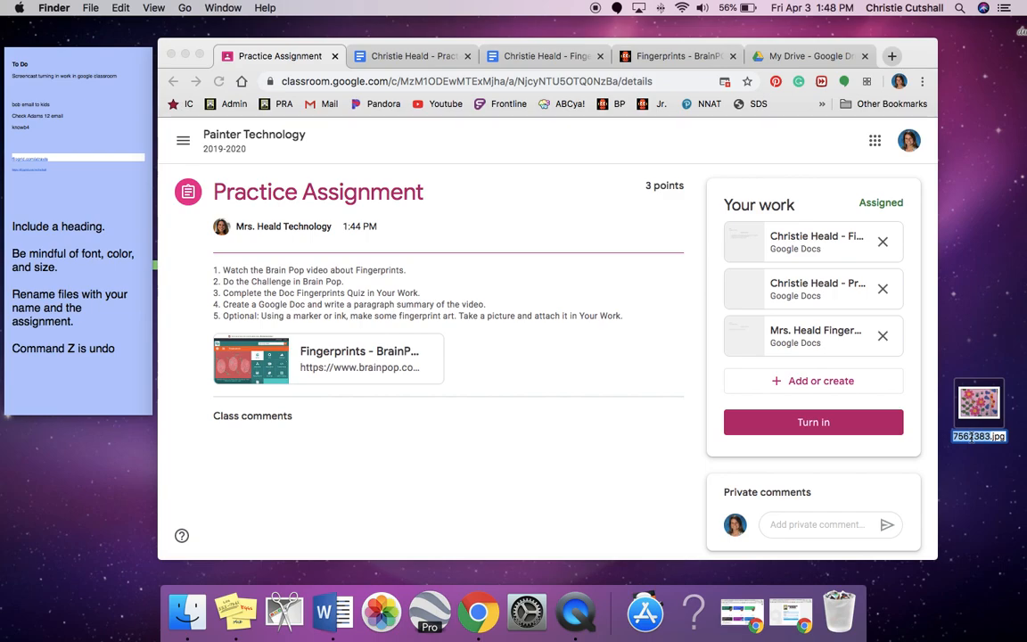
type("Mrs Heald")
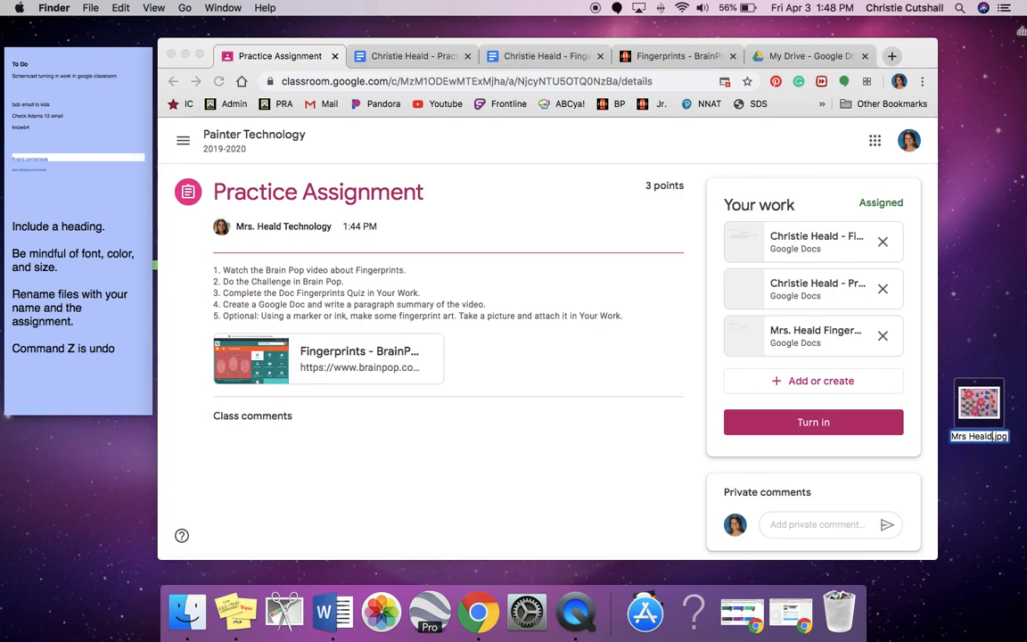
type(" fingerprint art")
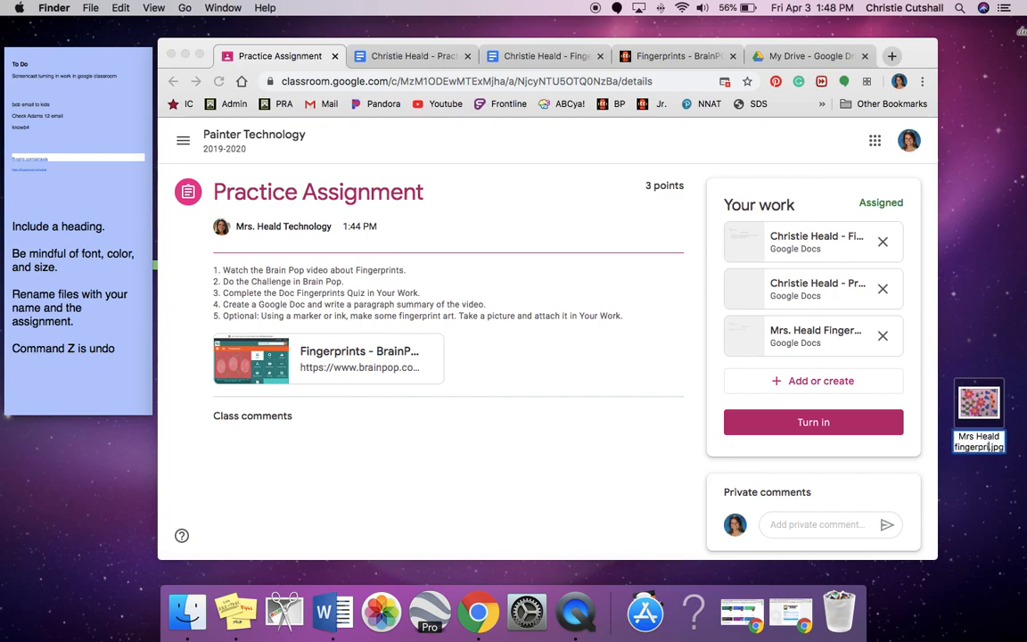
left_click(968, 496)
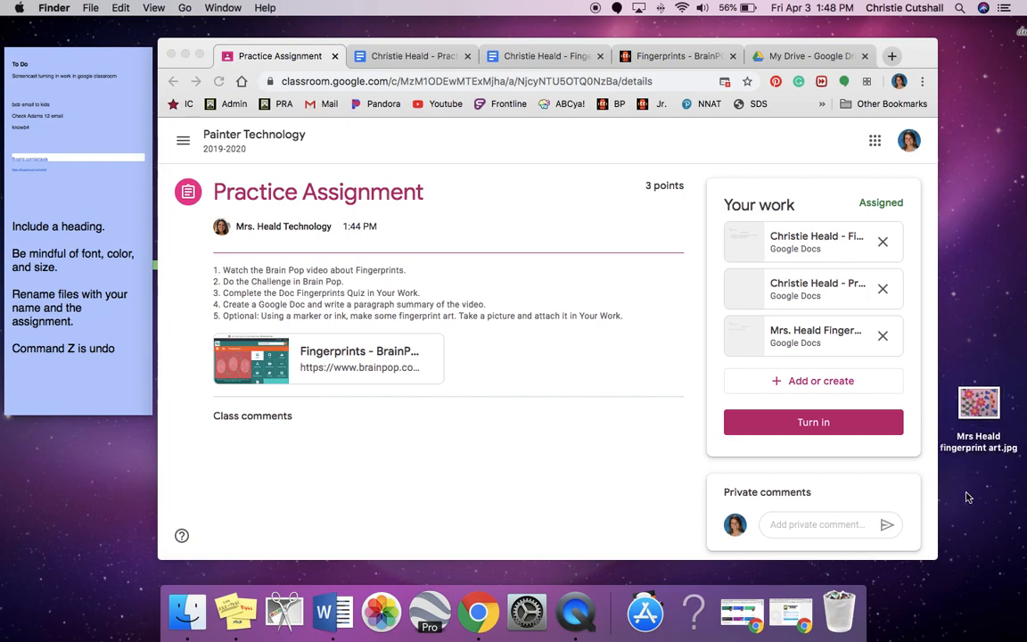
Step: Upload the renamed fingerprint art image from the desktop as a file attachment to Your work in the Practice Assignment
left_click(822, 378)
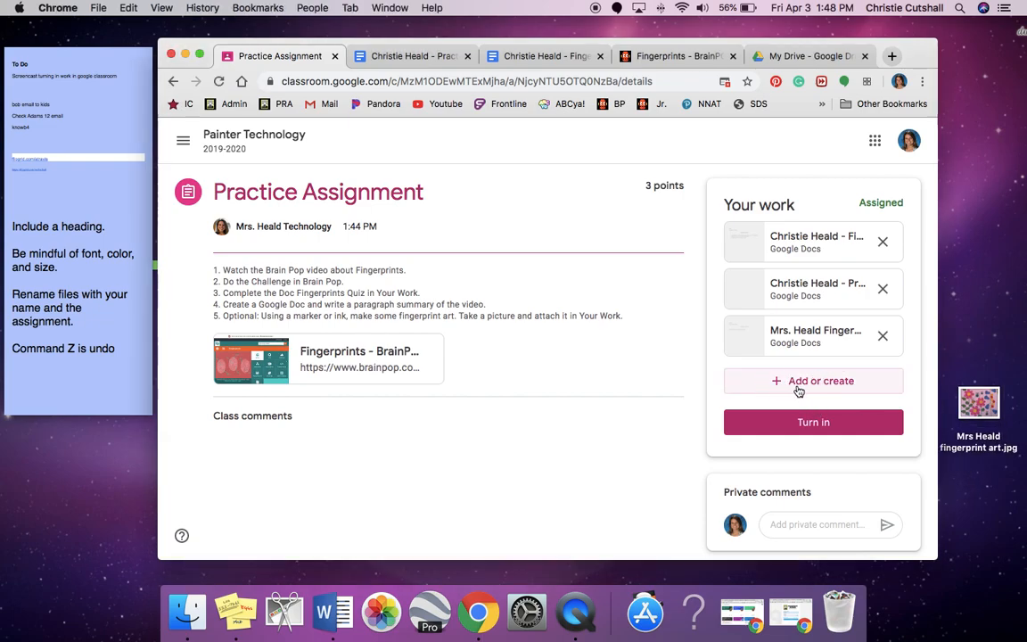
left_click(816, 383)
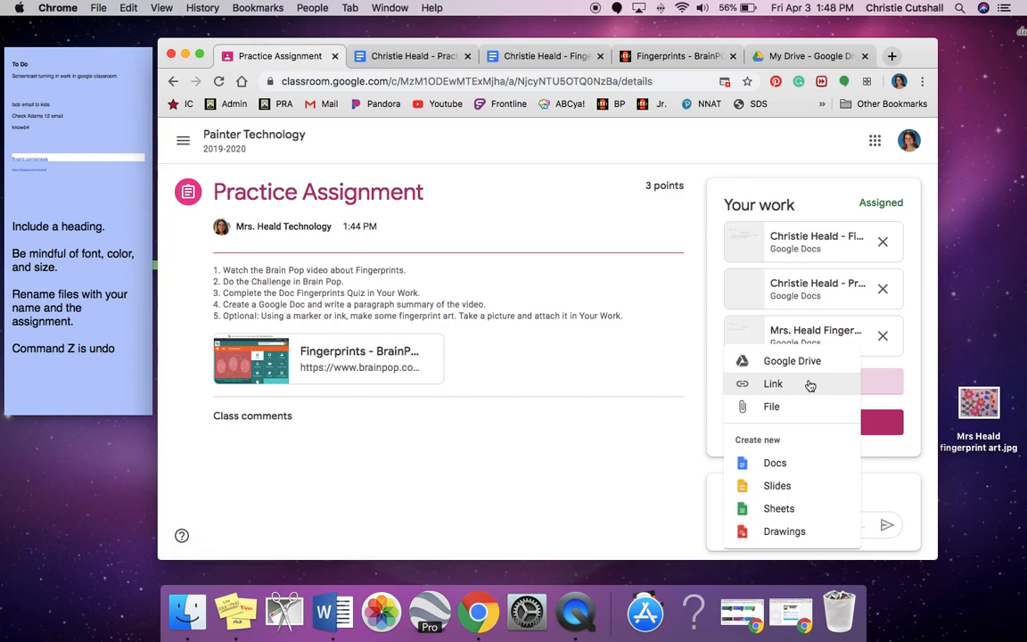
left_click(768, 408)
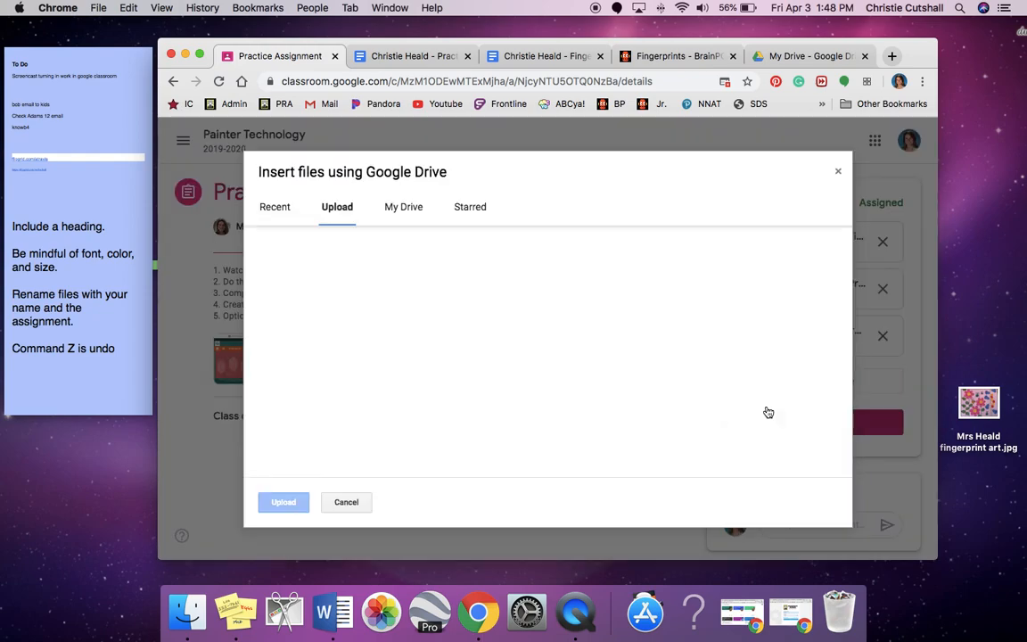
left_click_drag(979, 403, 687, 323)
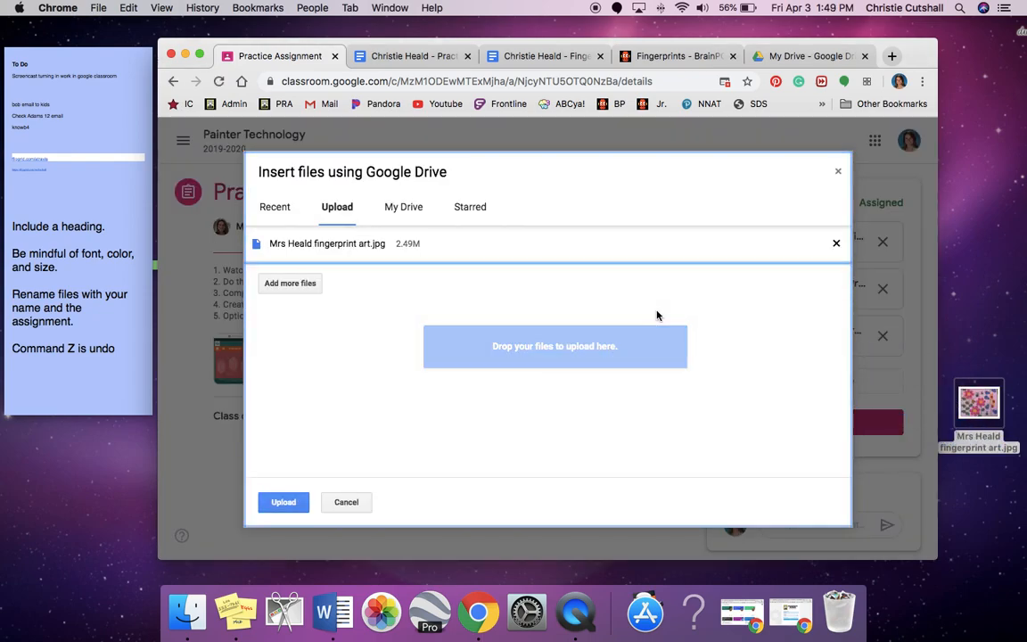
left_click(282, 500)
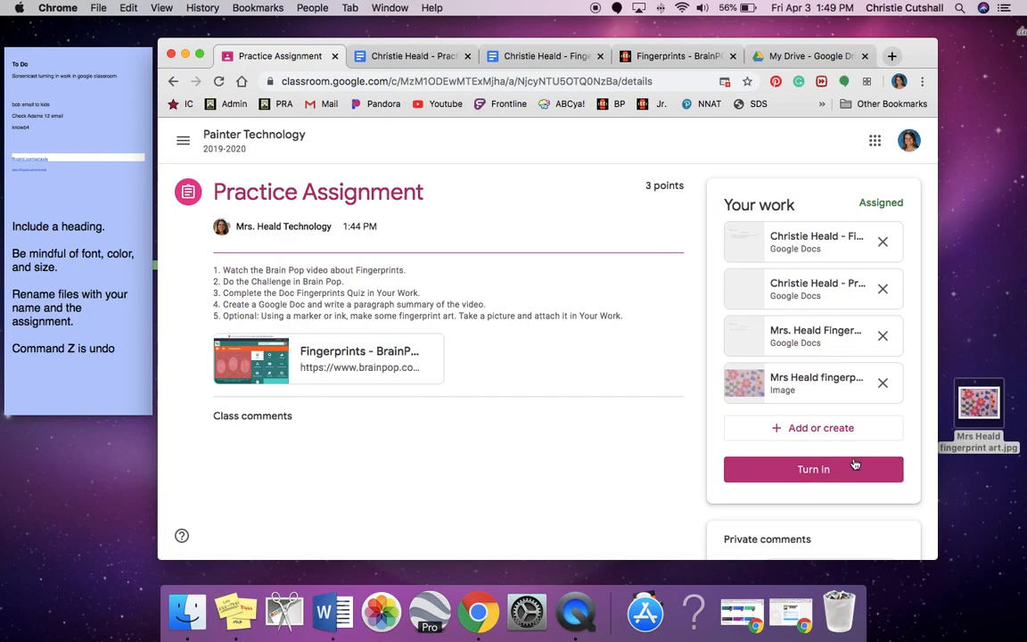
Step: Turn in the Practice Assignment with all its attachments and confirm the submission
left_click(812, 470)
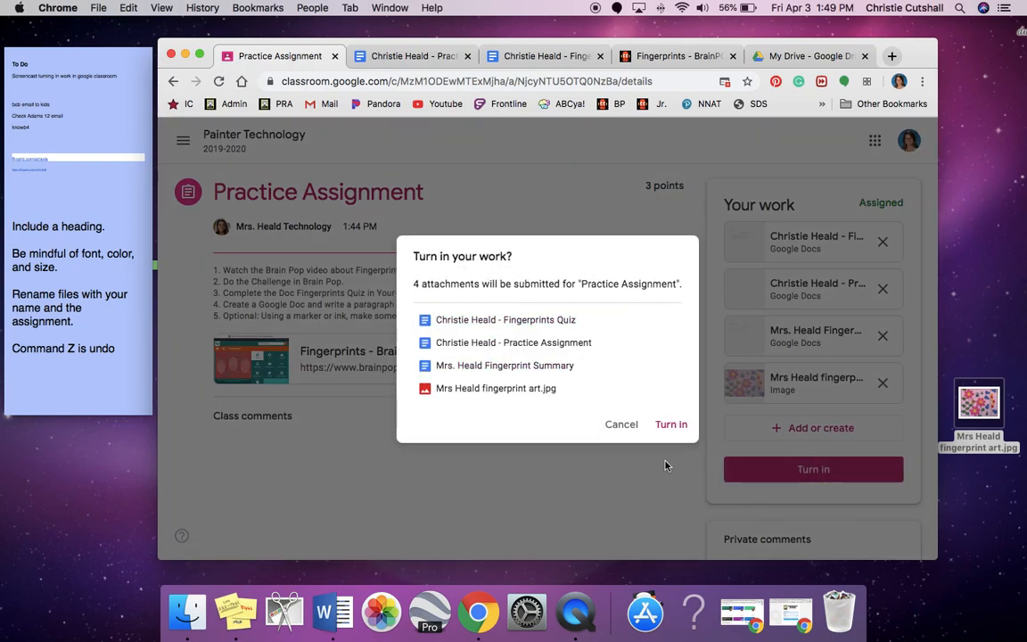
left_click(671, 425)
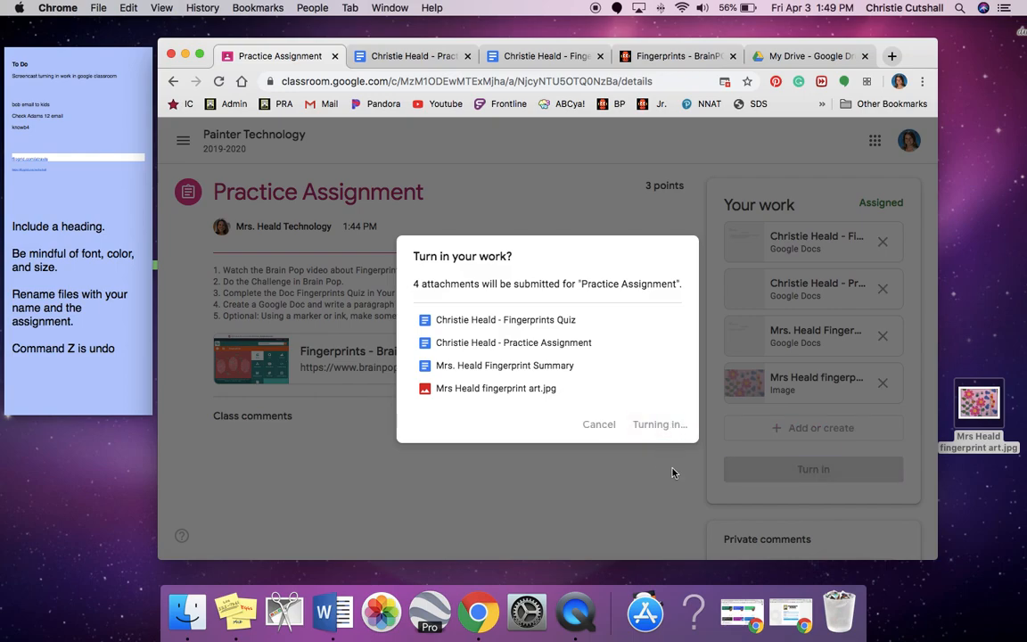